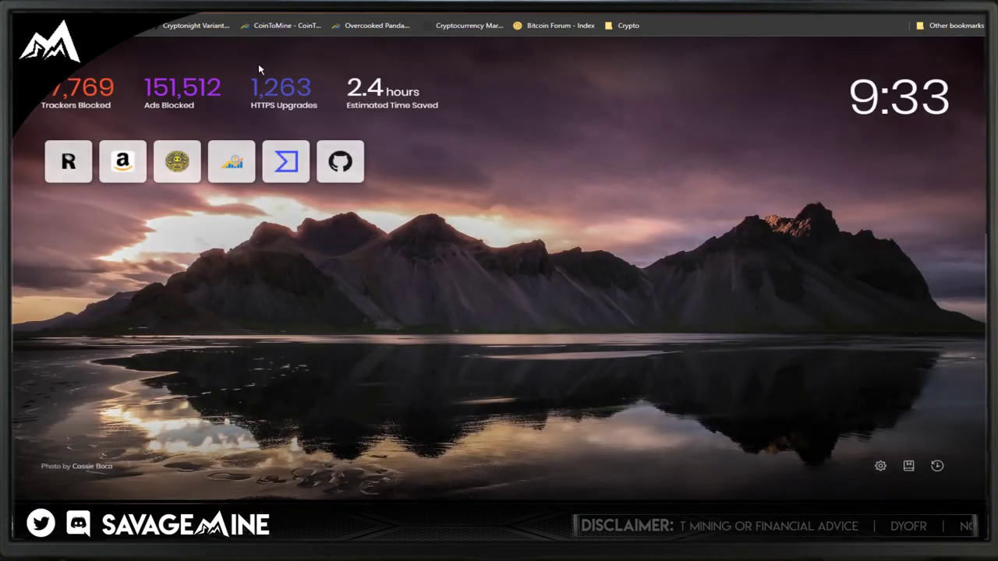
Step: Open the Swap project website and bring the running Swap Micropool window in front of it
text(swap)
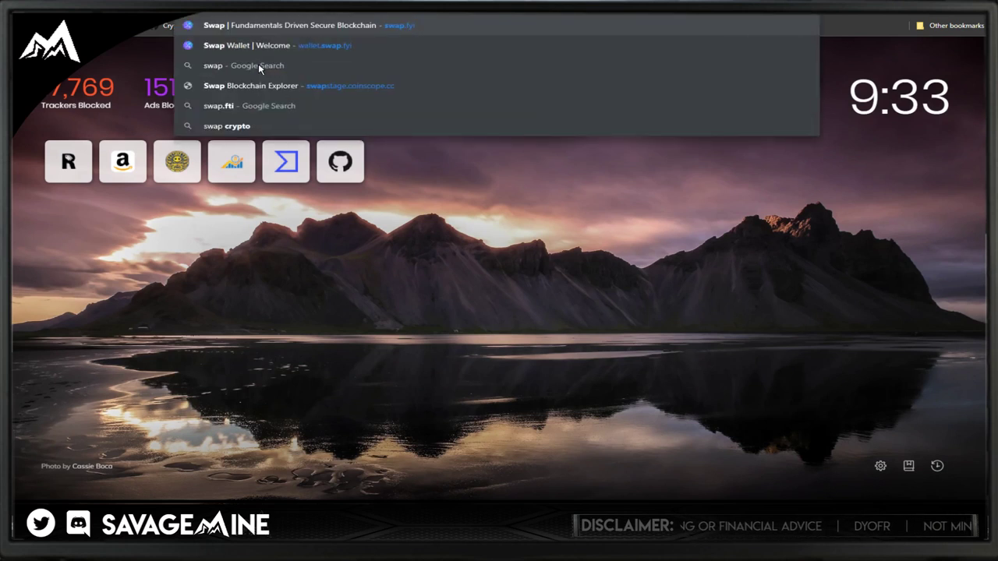
key(Return)
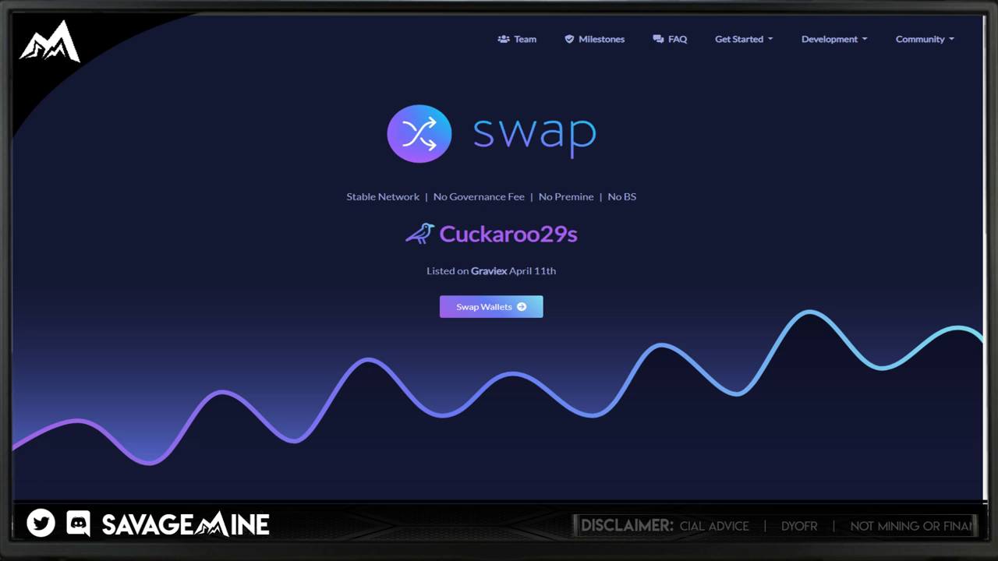
key(alt+Tab)
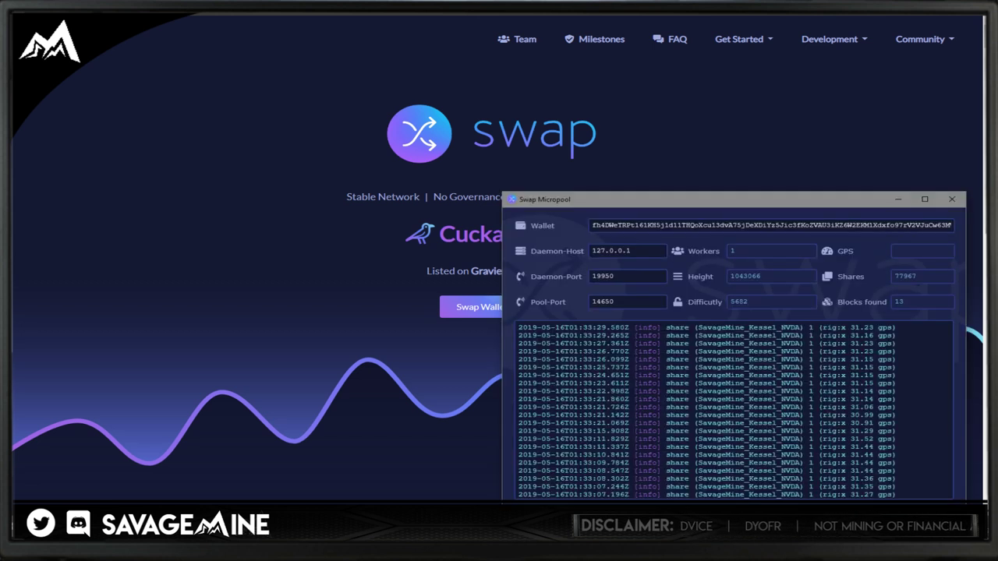
drag(725, 206, 723, 177)
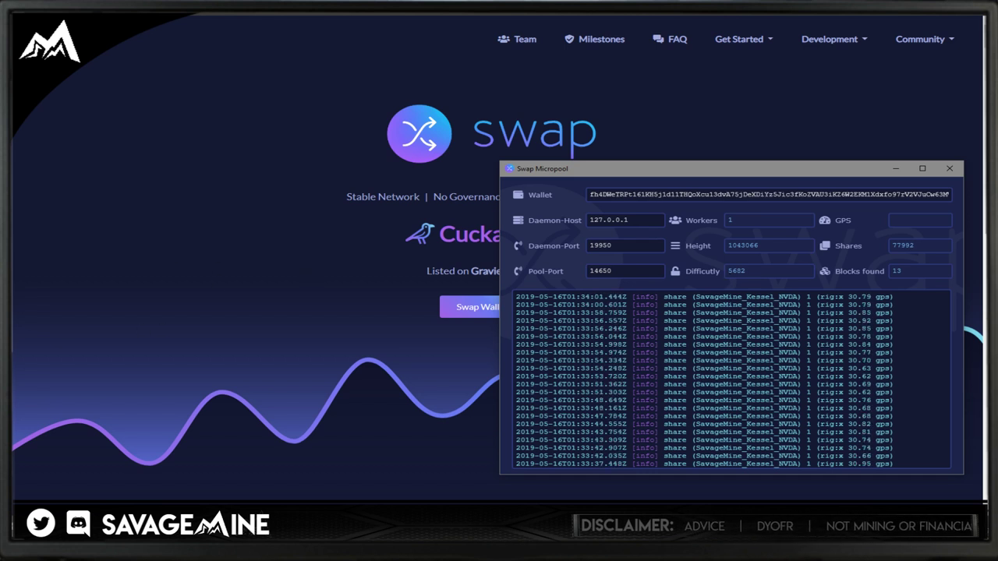
Step: Close the running Swap Micropool and minimize the daemon console window
key(alt+Tab)
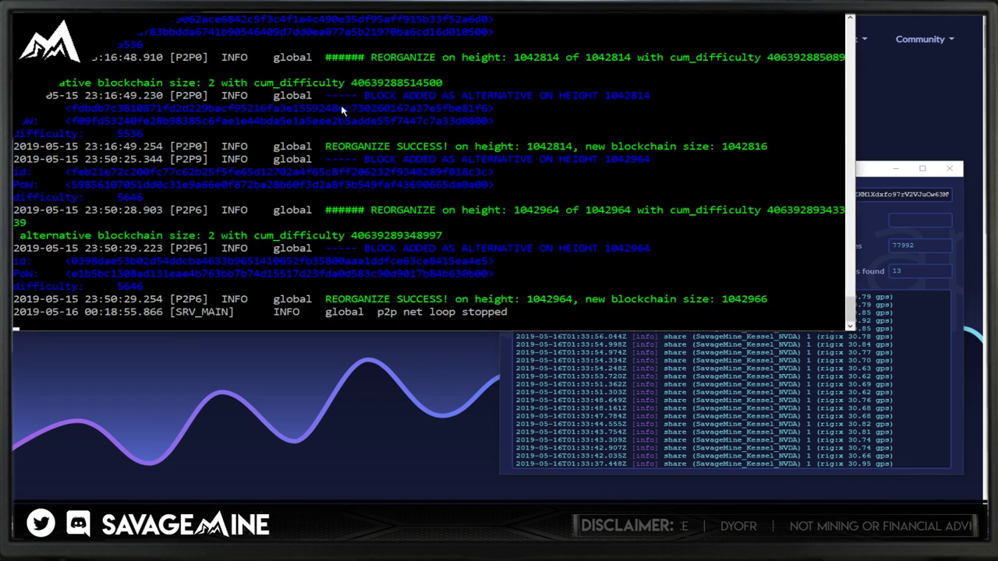
key(alt+Tab)
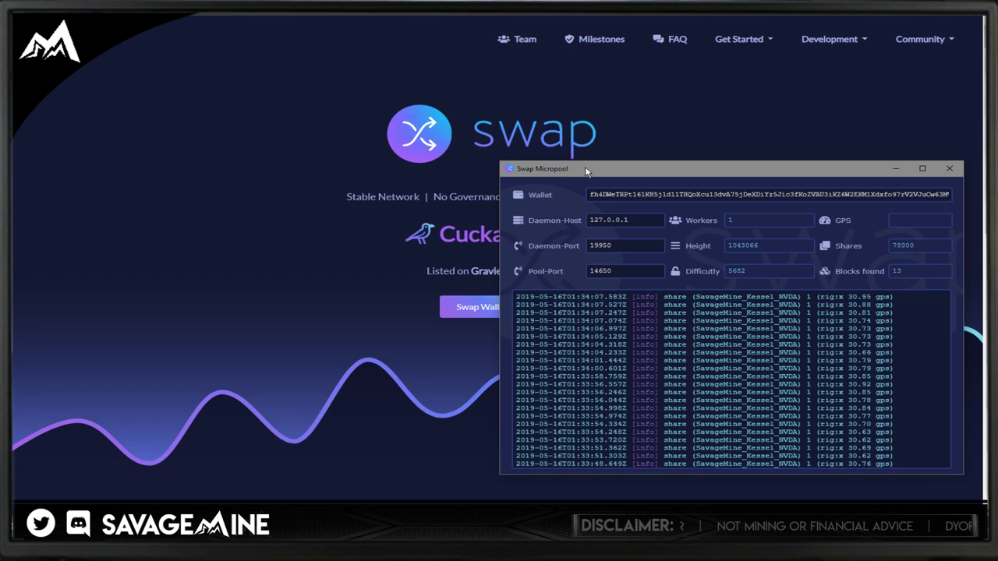
drag(567, 177, 370, 164)
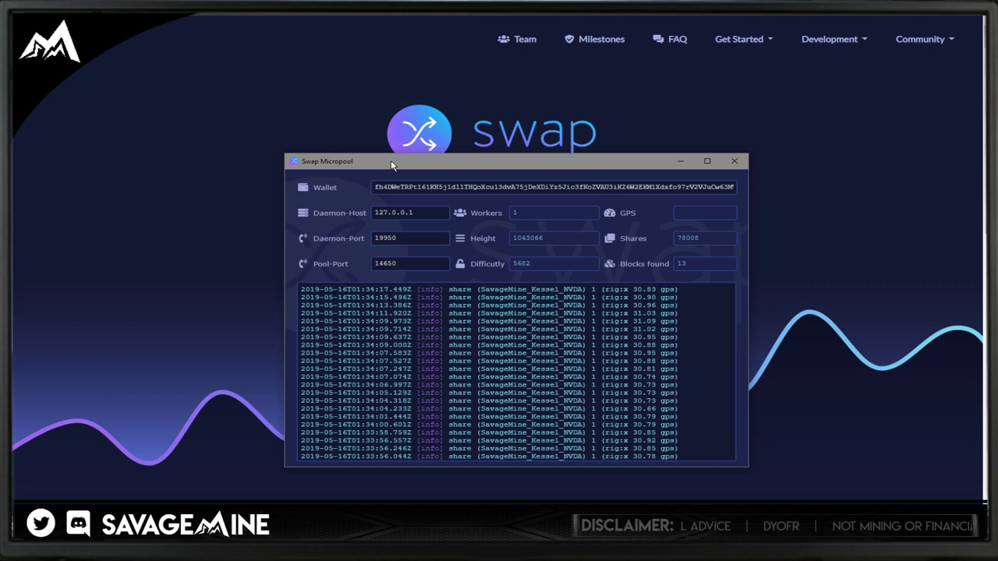
click(734, 162)
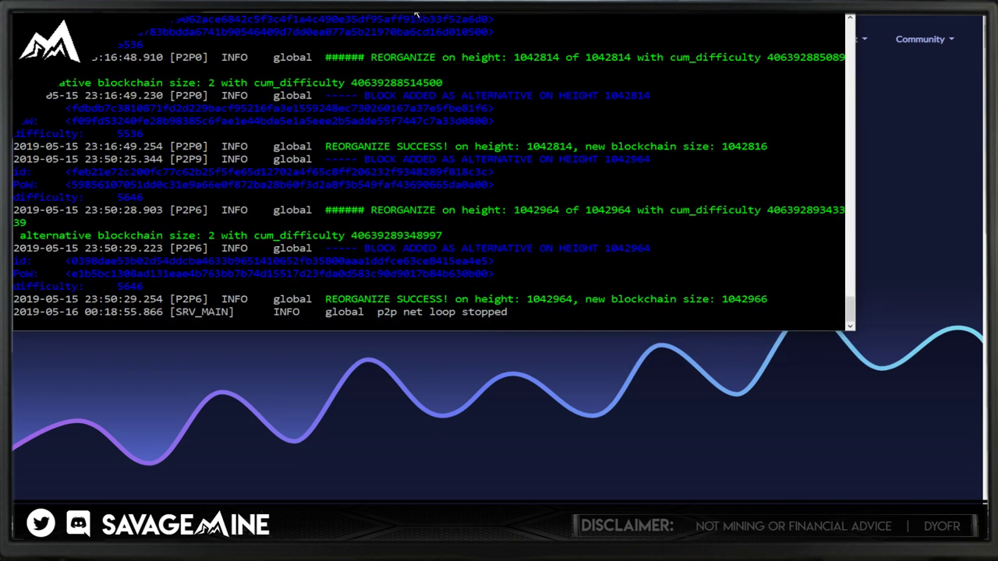
drag(415, 14, 470, 41)
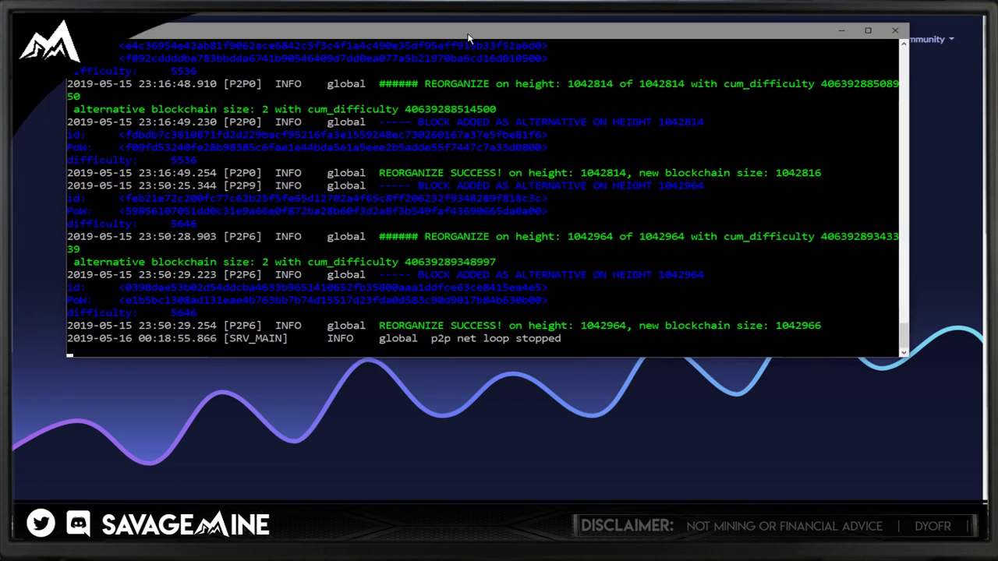
click(841, 31)
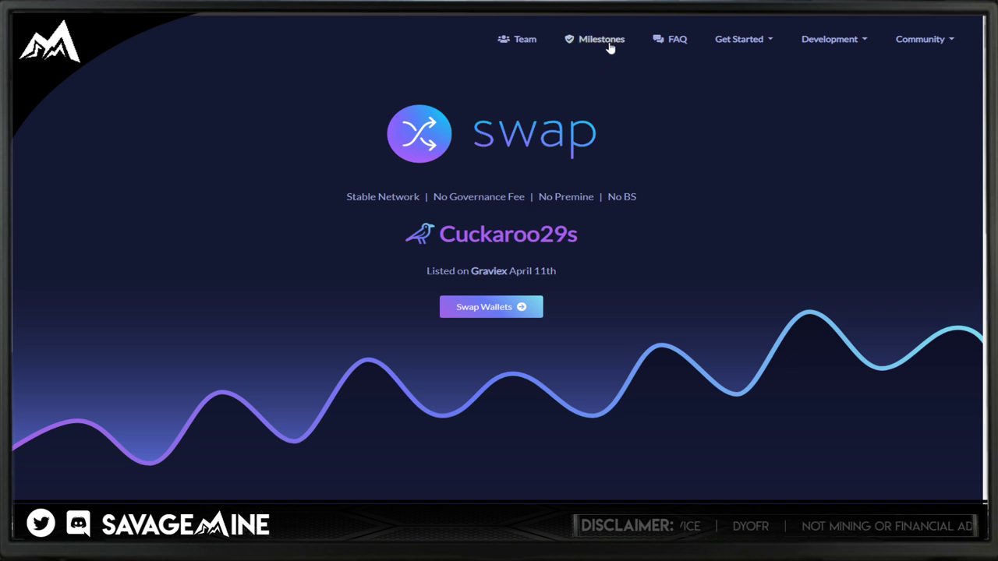
Step: Open the Micropool's latest release page from the Swap website's Pools section
scroll(589, 127, down, 2)
scroll(586, 127, up, 2)
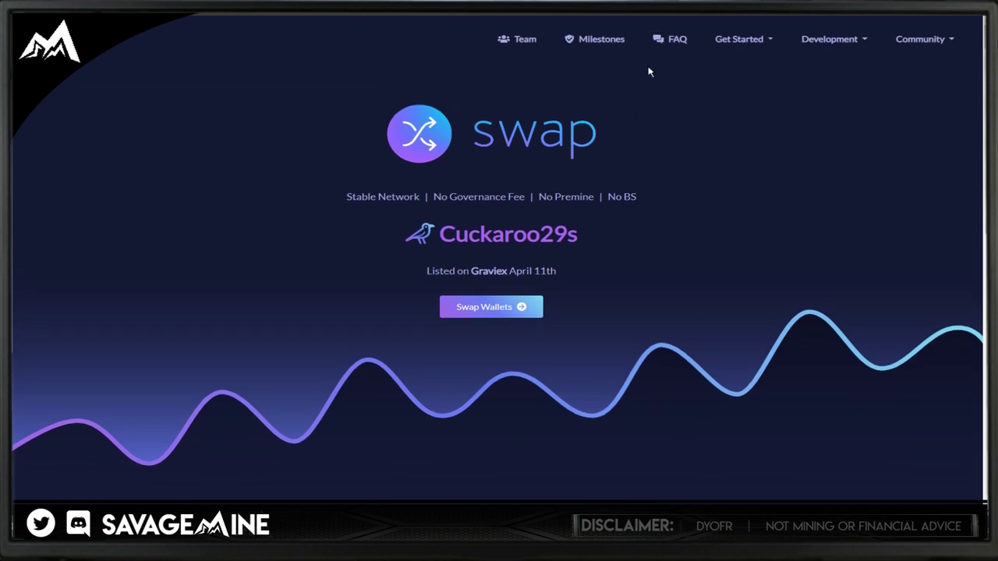
click(727, 42)
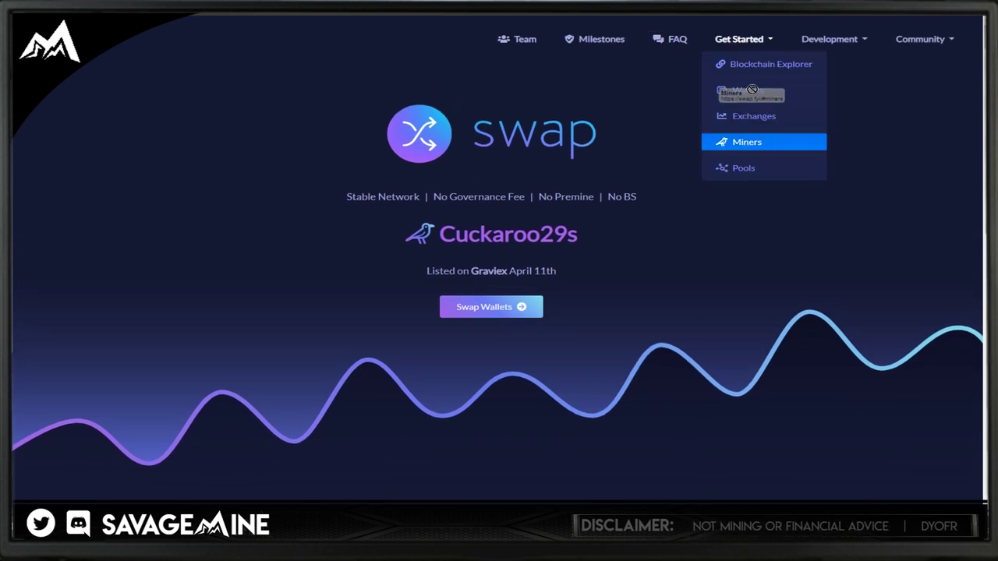
click(744, 167)
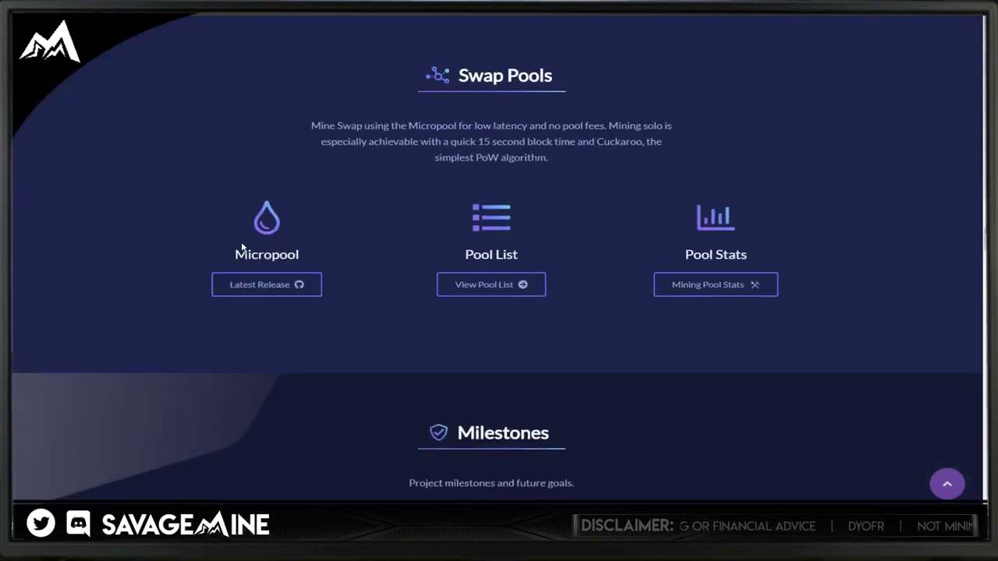
click(255, 285)
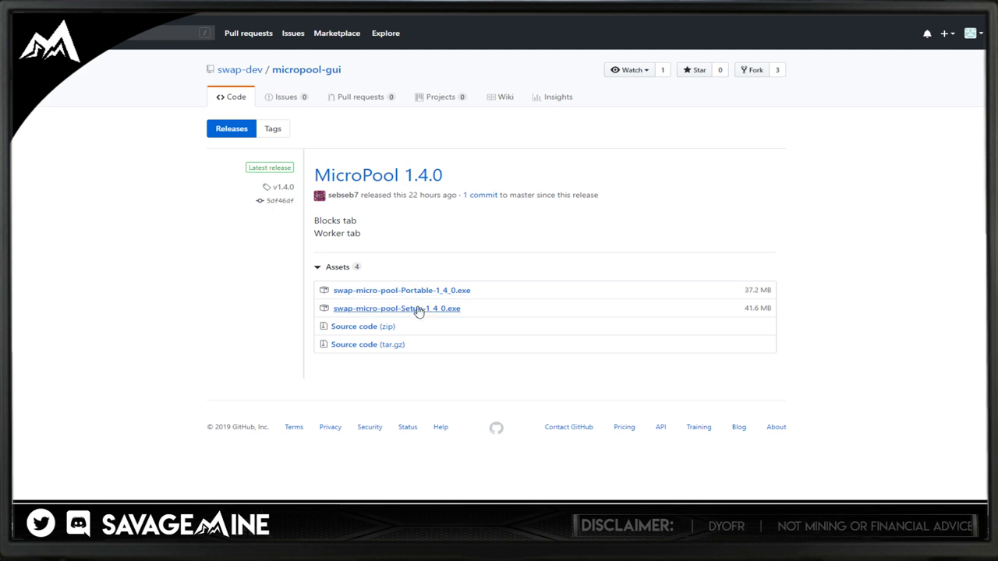
Step: Download swap-micro-pool-Setup-1_4_0.exe to the Downloads folder and show it in its folder
click(419, 309)
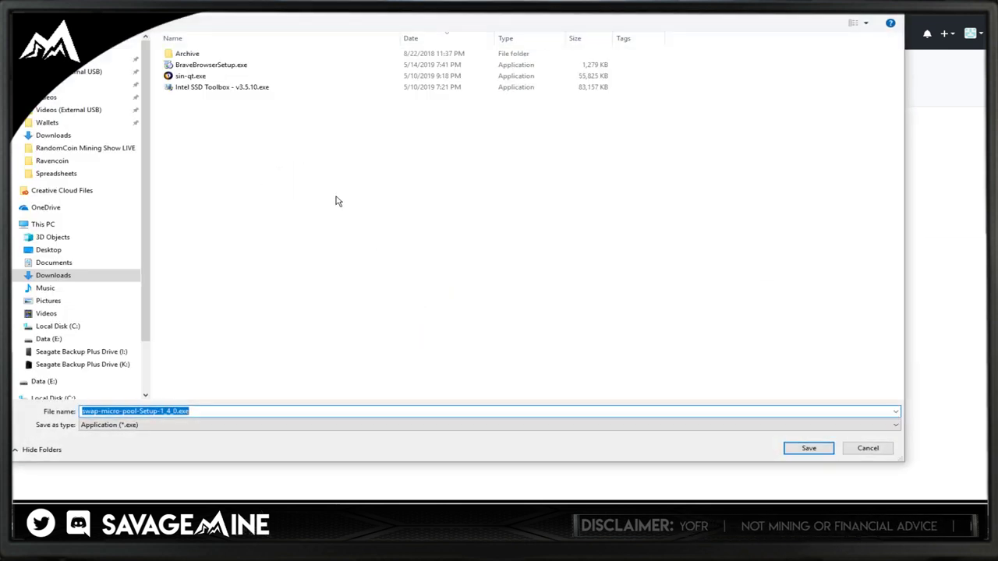
click(808, 449)
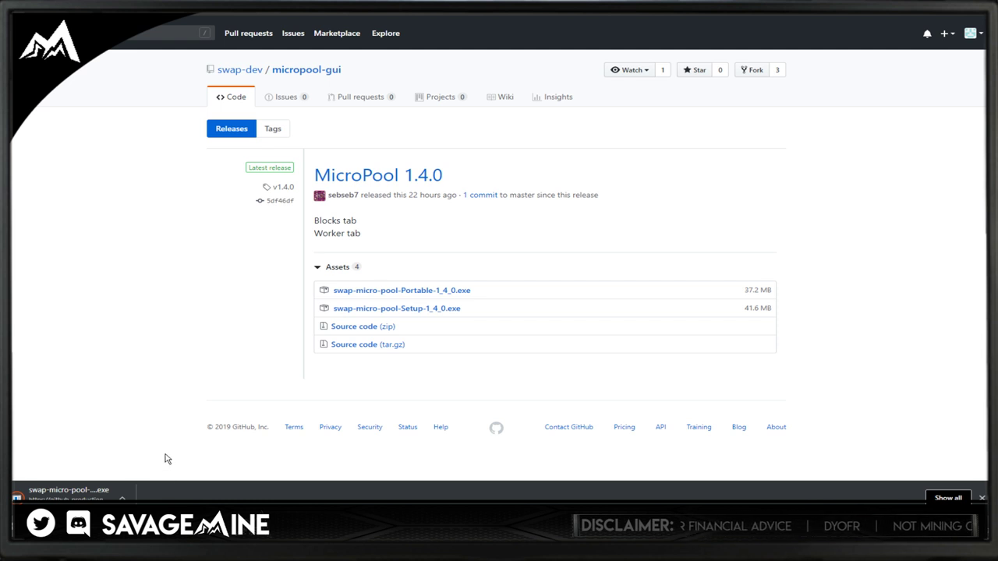
click(122, 498)
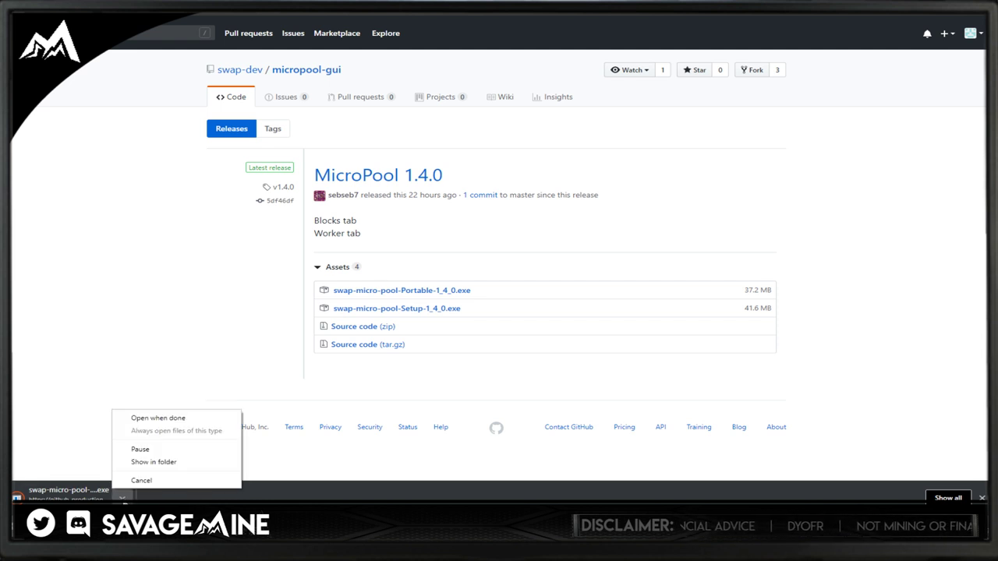
click(135, 481)
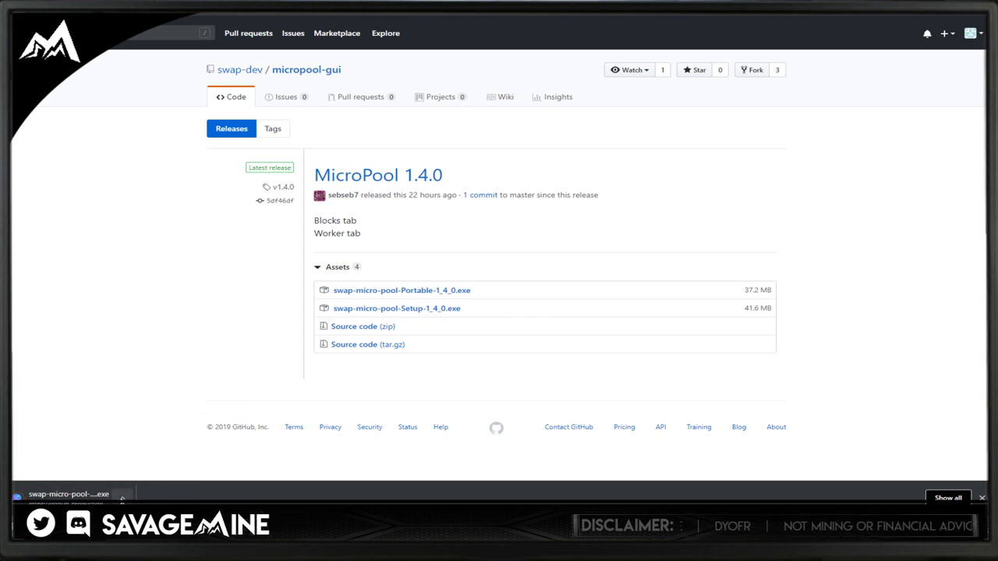
click(122, 498)
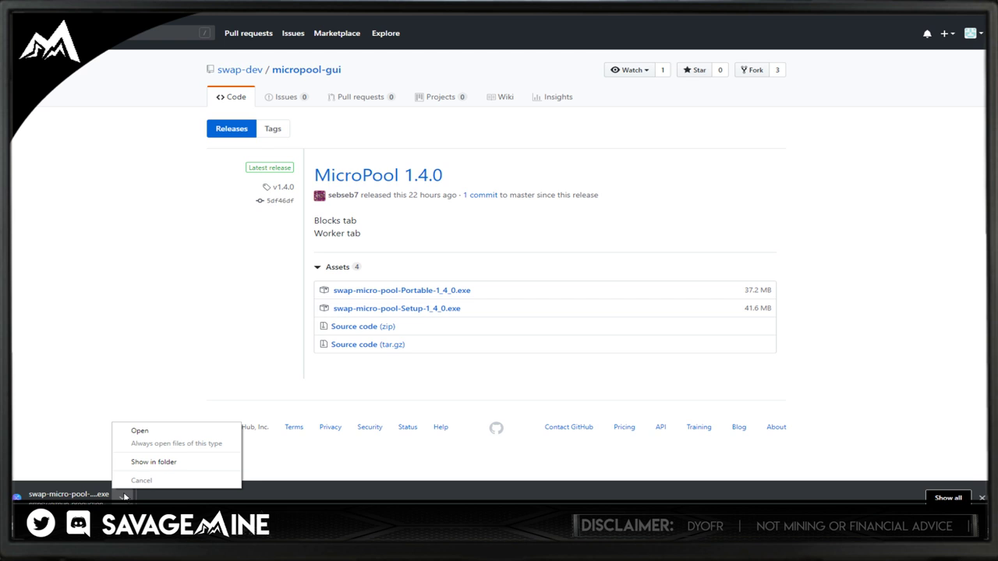
click(154, 467)
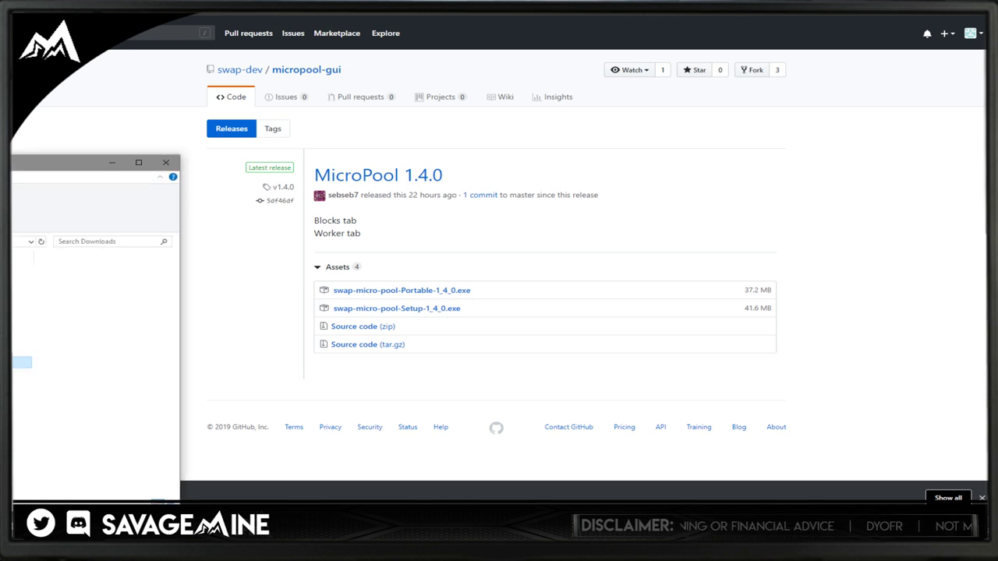
drag(301, 92, 395, 78)
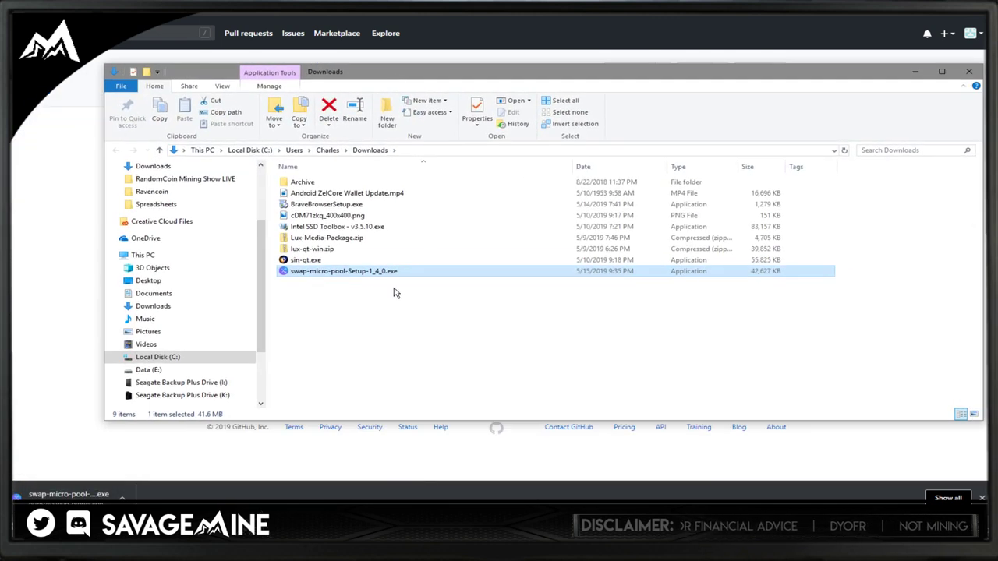
Step: Run swap-micro-pool-Setup-1_4_0.exe as administrator, allowing it past Windows SmartScreen, and close the Downloads folder window
right_click(335, 272)
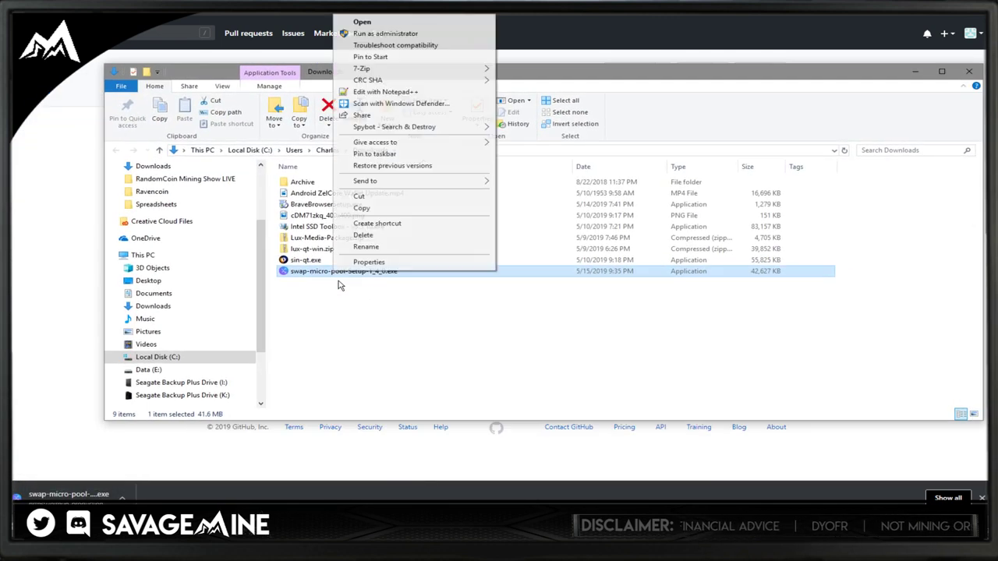
click(374, 33)
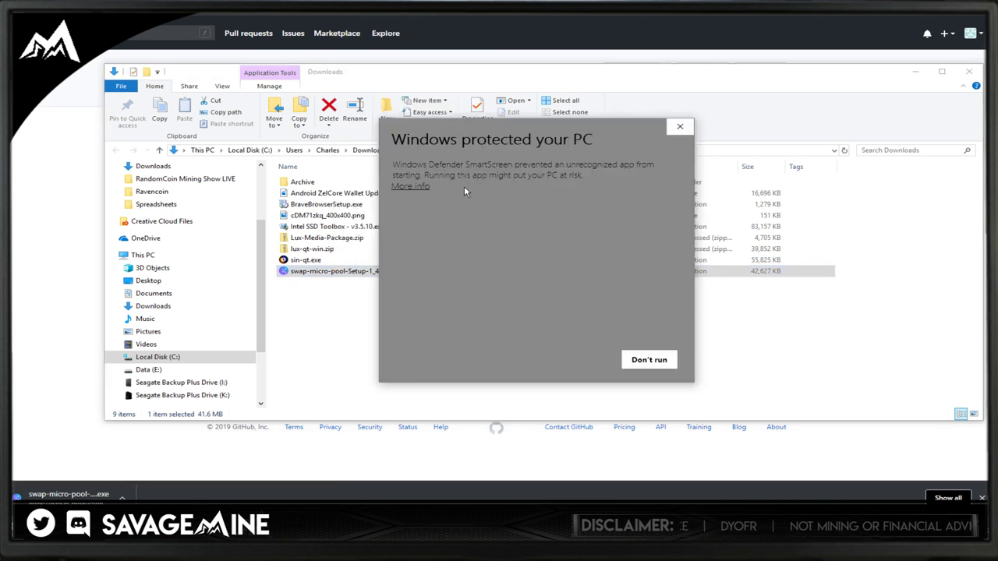
click(413, 187)
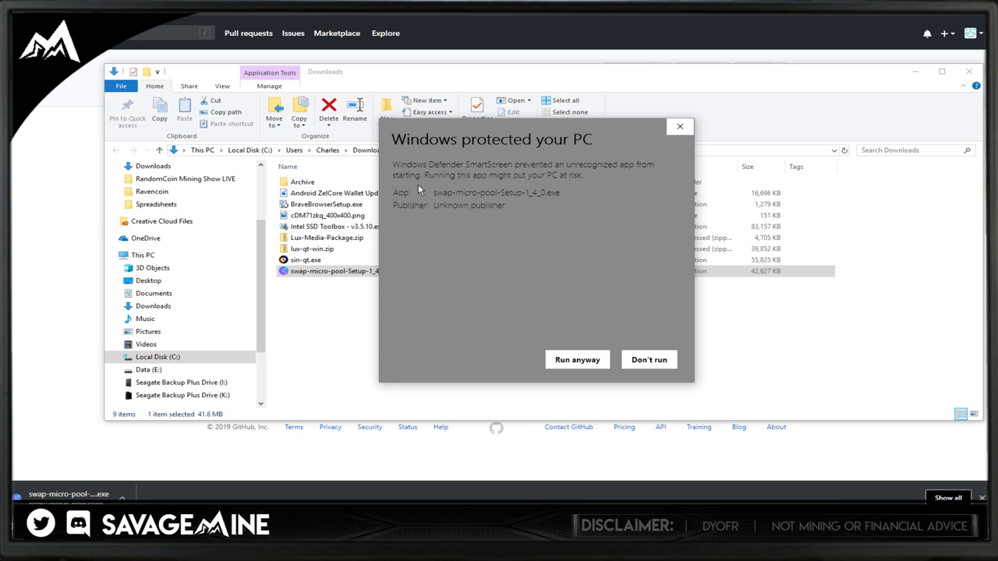
click(577, 361)
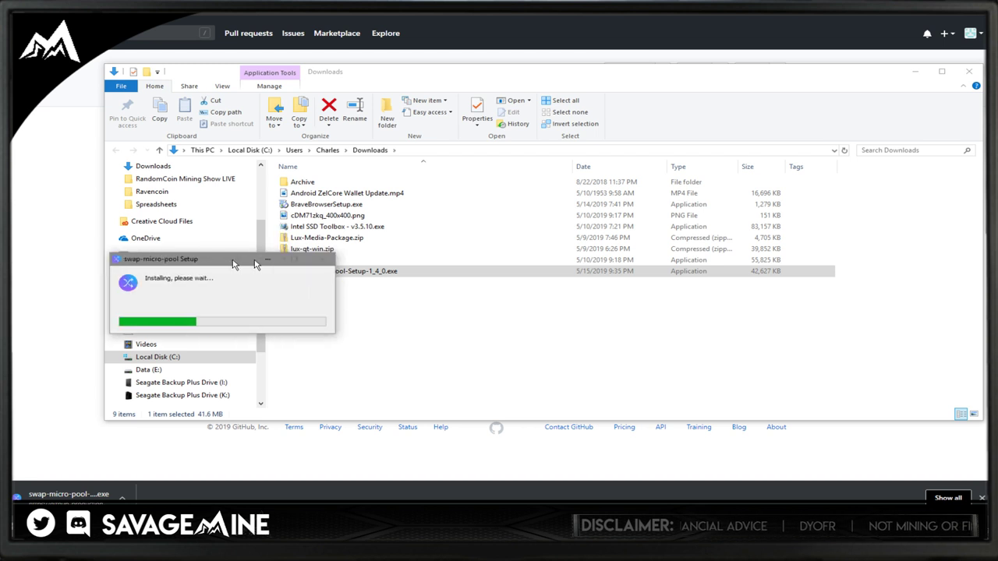
drag(249, 263, 491, 303)
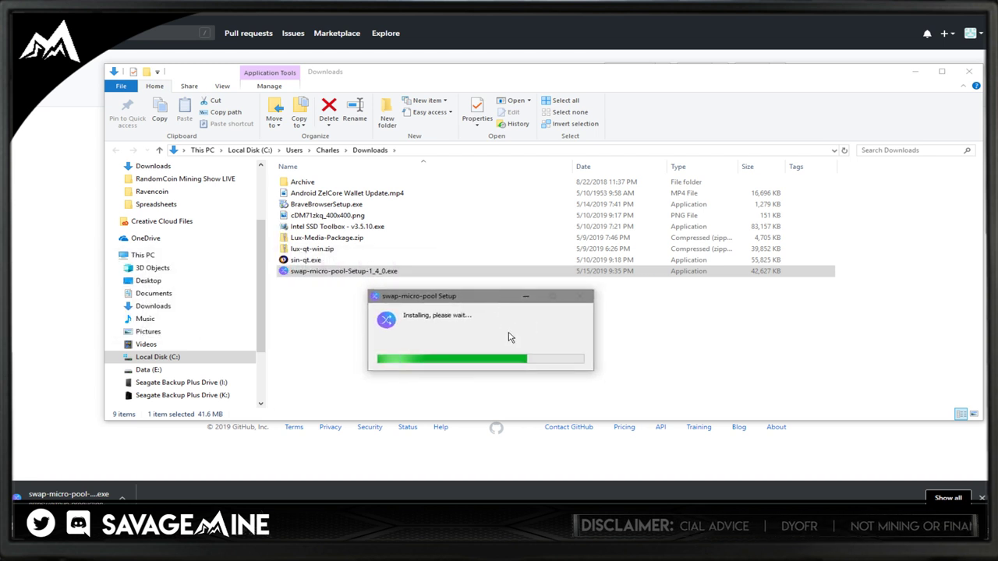
click(969, 74)
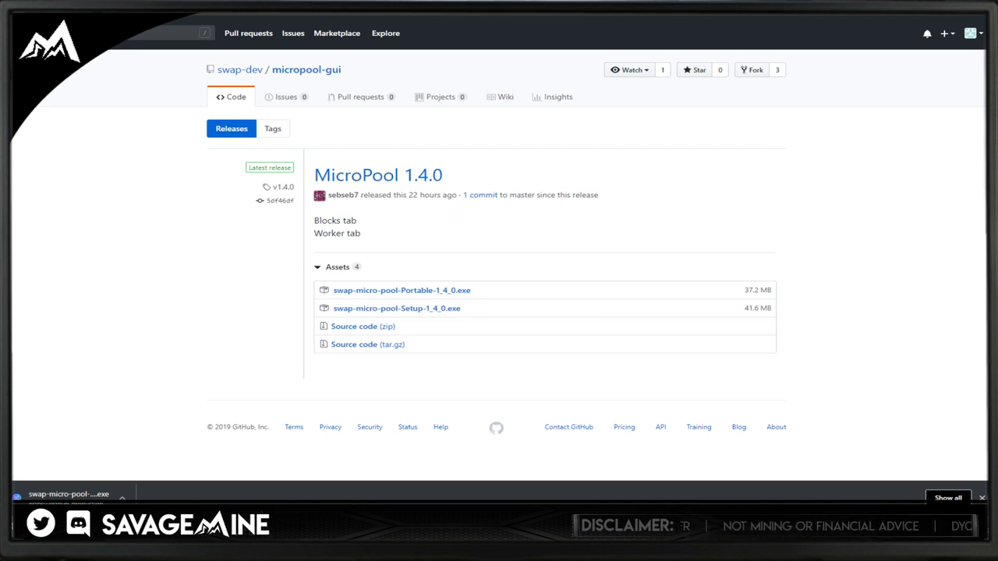
Step: Examine the new Swap Micropool's log, its connected workers and its blocks list
drag(453, 161, 526, 116)
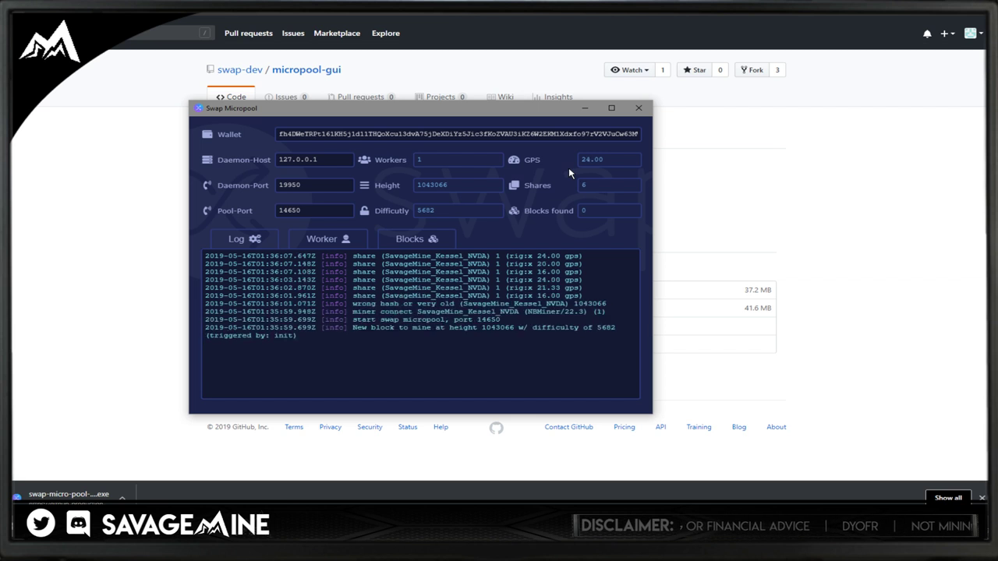
drag(543, 115, 614, 138)
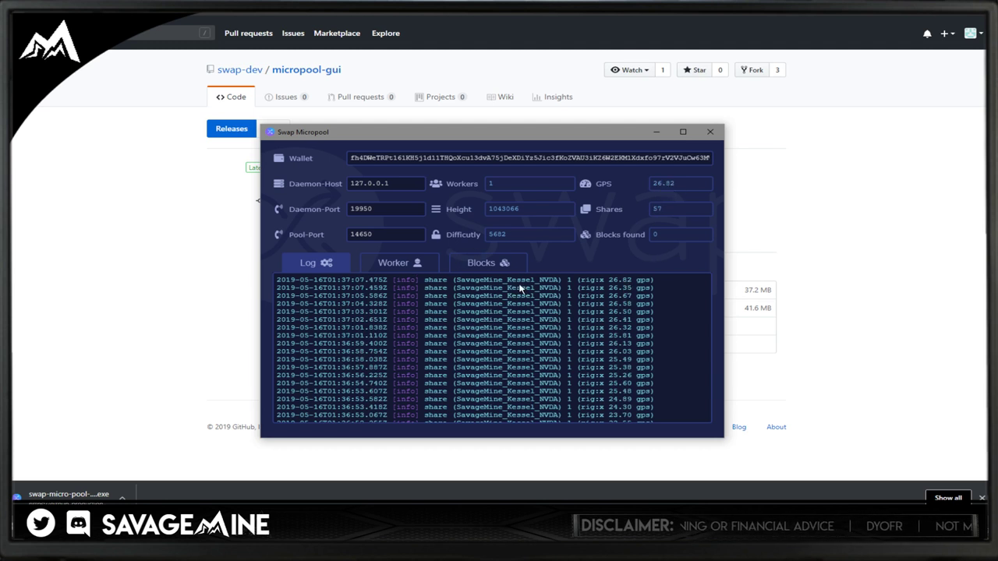
click(395, 265)
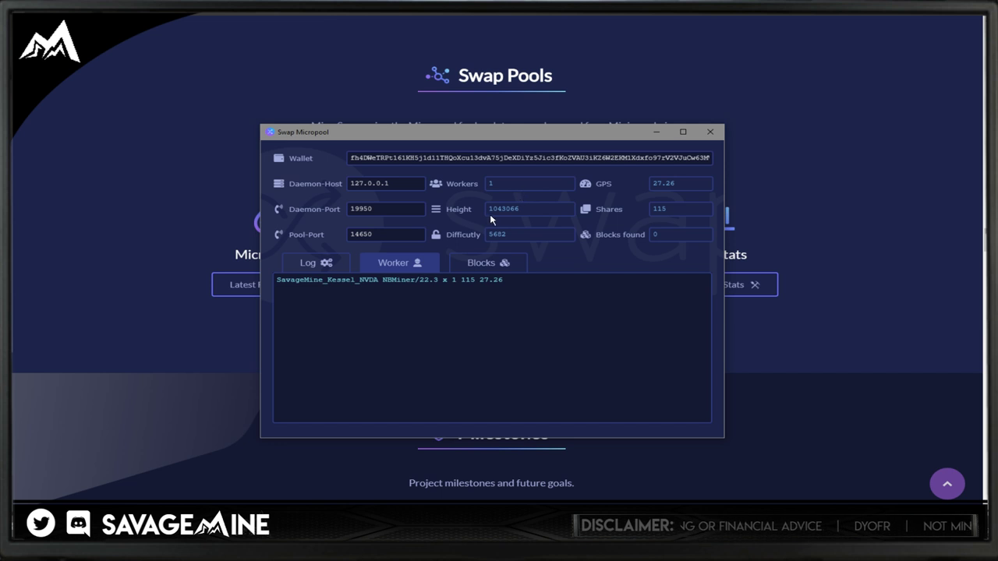
click(481, 264)
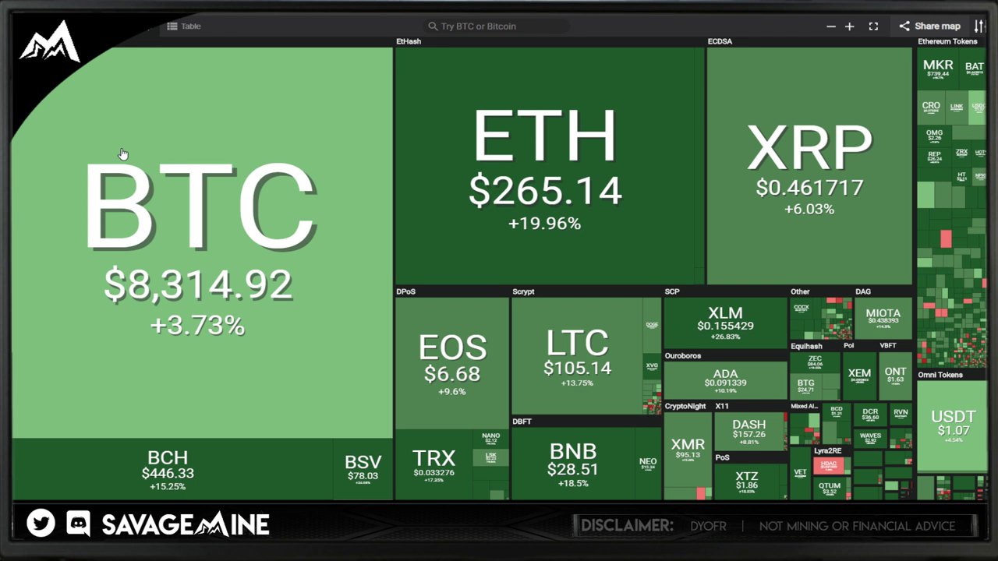
Step: Show Bitcoin's market details on the cryptocurrency market heat map
mouse_move(123, 154)
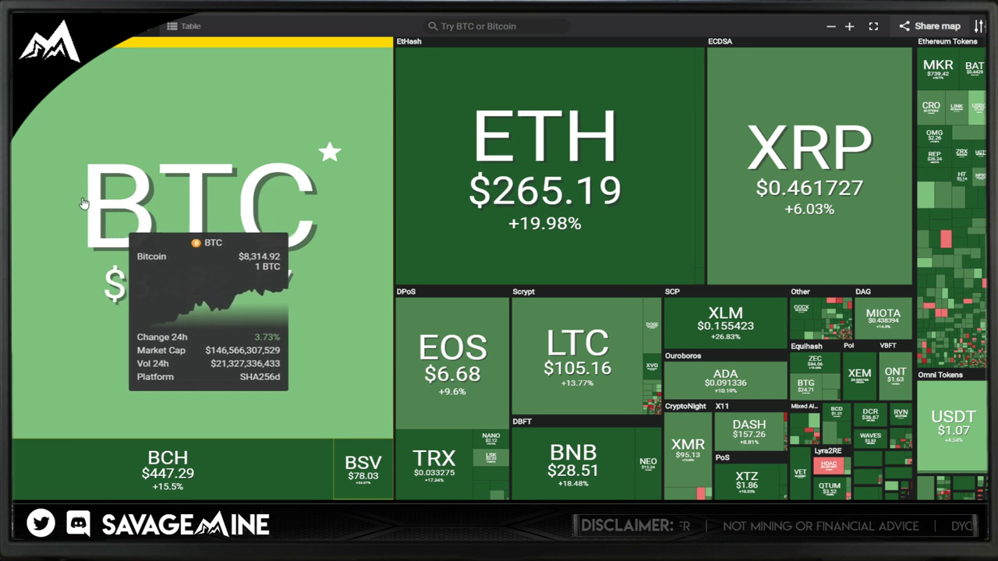